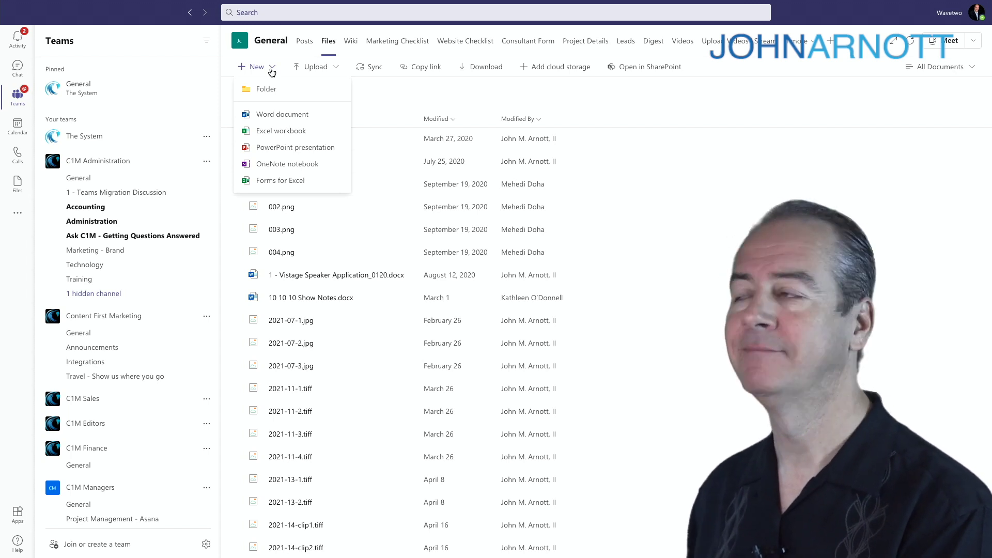
Upload the Core Values Agreement document from the iCloud Documents folder to the General channel's files
click(273, 69)
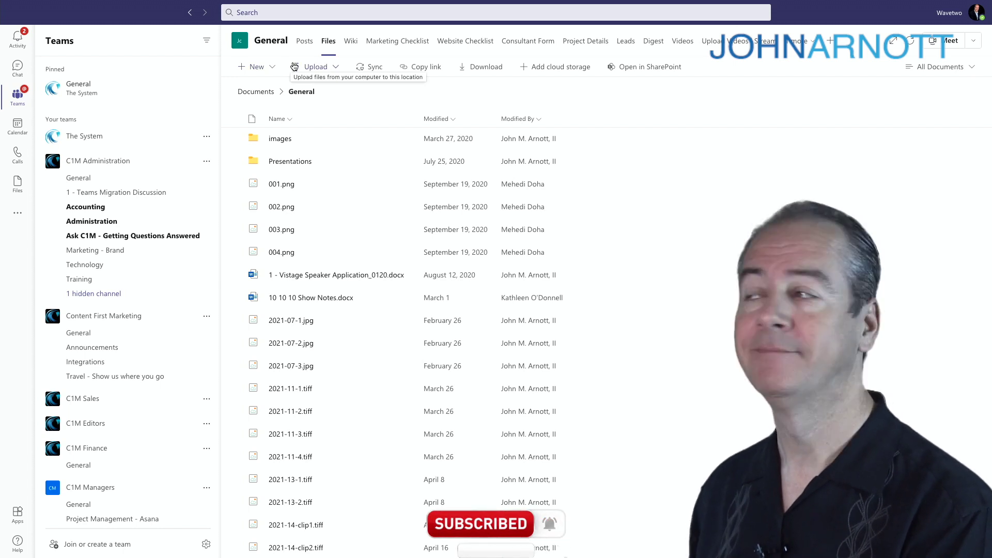
click(292, 67)
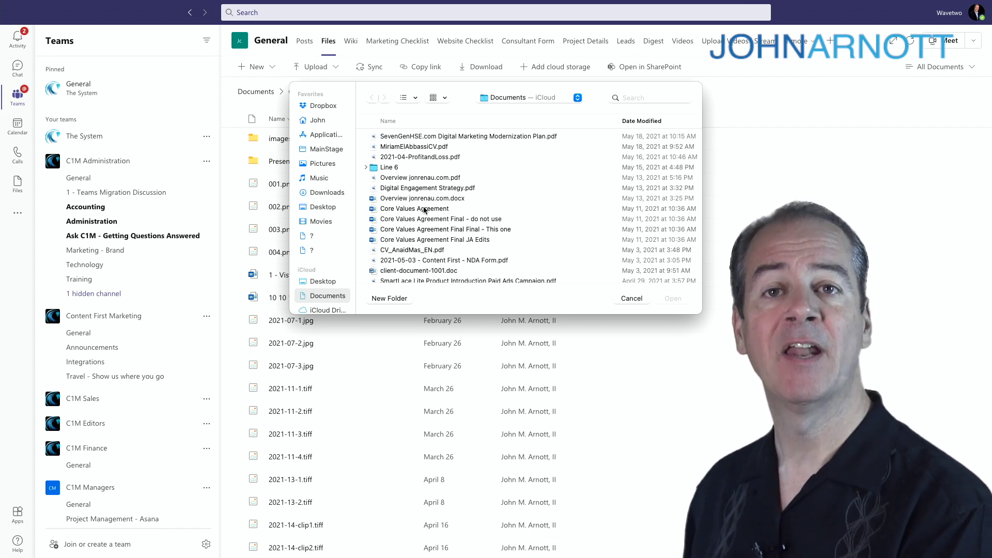
double_click(424, 209)
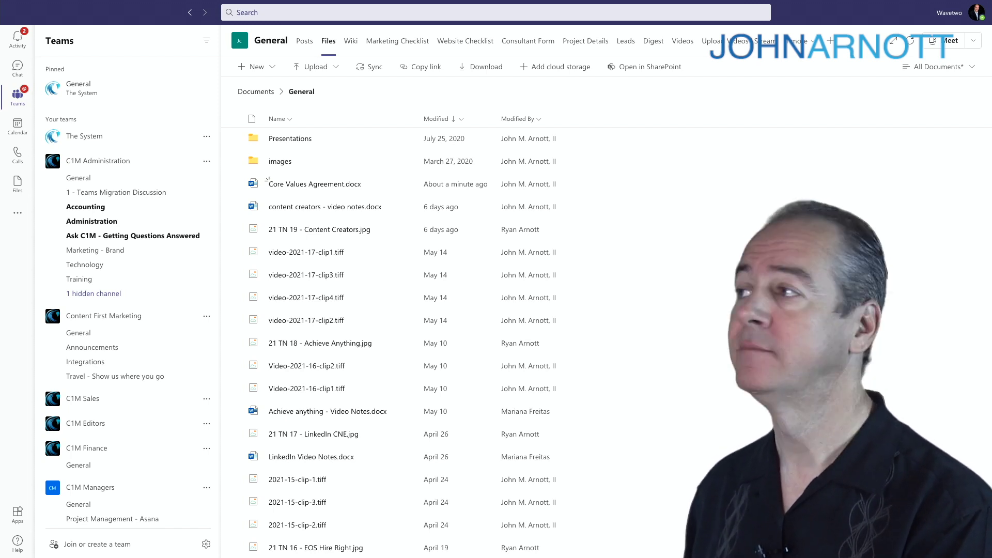
Open Core Values Agreement.docx from the General channel's files for editing in Teams
click(403, 185)
mouse_move(454, 190)
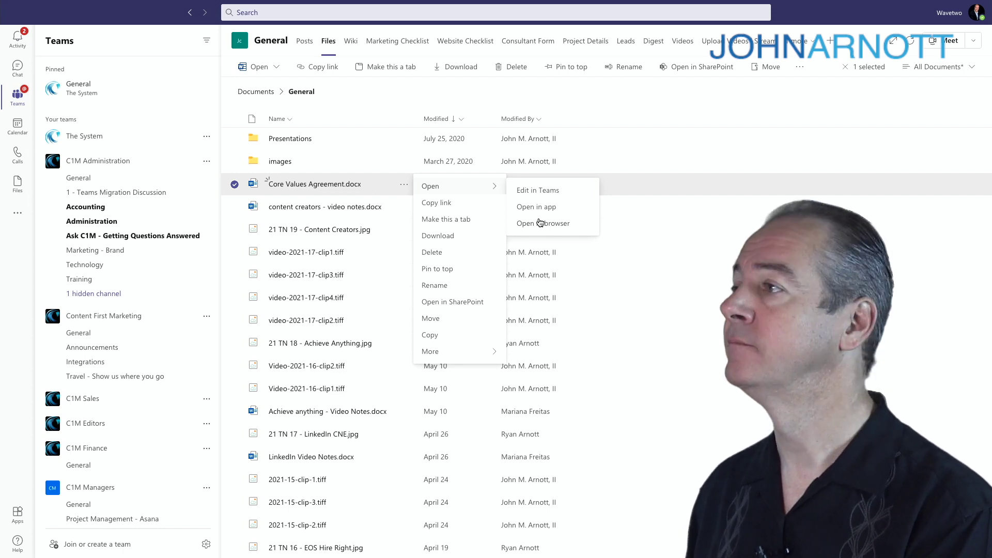
click(540, 190)
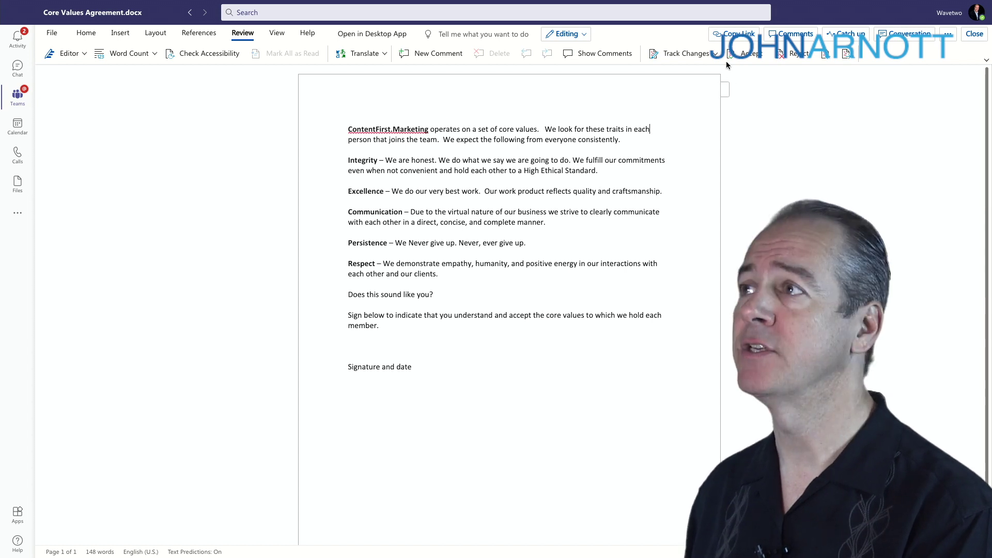
Turn on Track Changes for everyone and keep the document in Reviewing mode
click(707, 51)
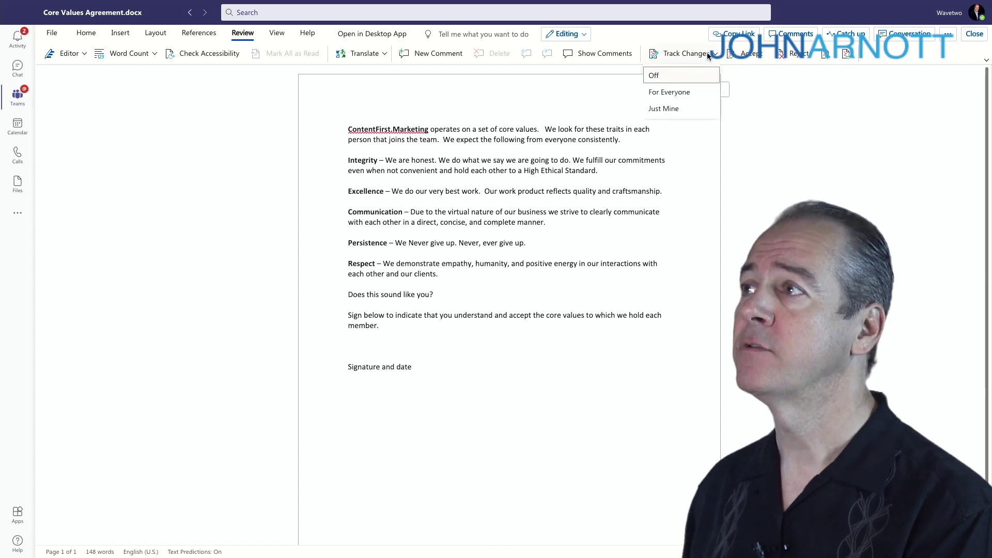
click(672, 92)
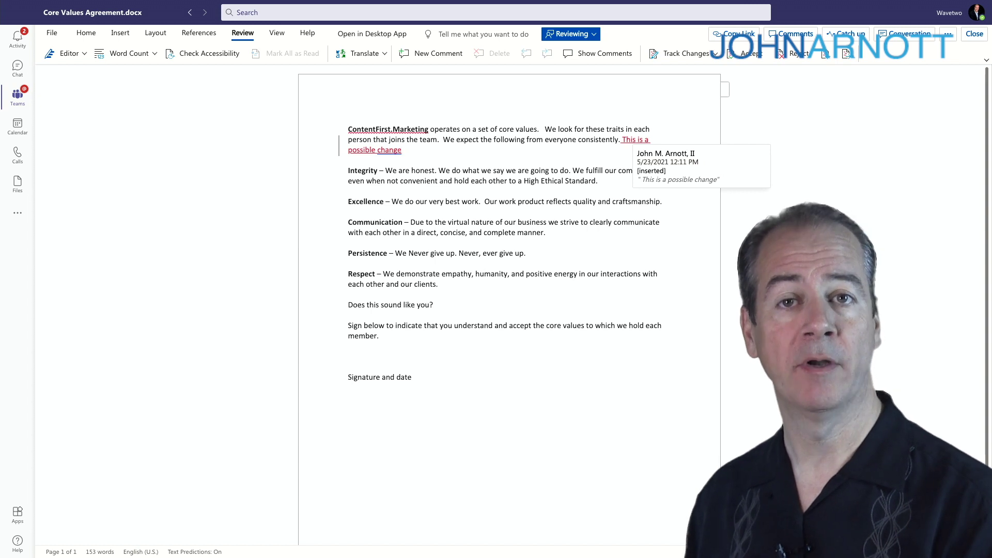
click(571, 34)
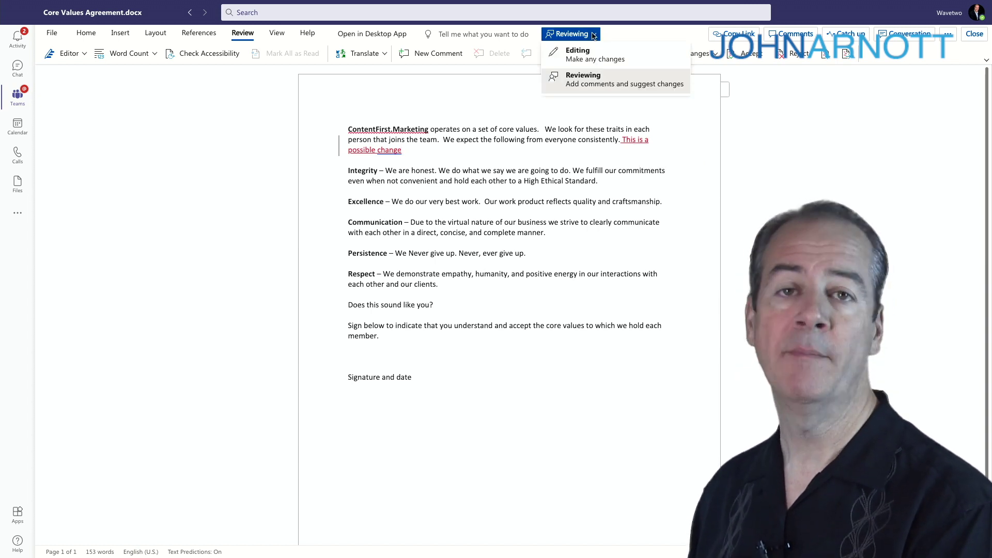
click(608, 82)
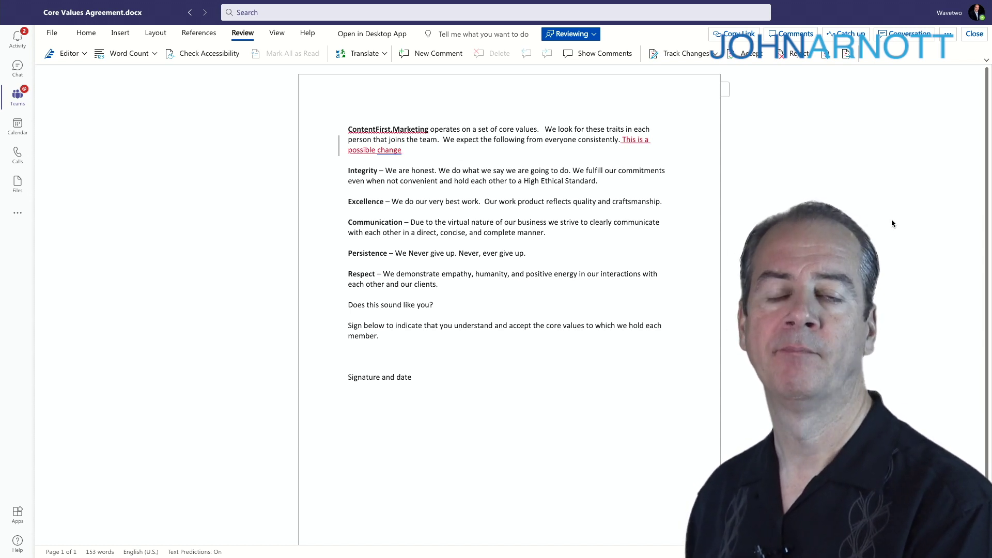
Close the document in Teams and reopen Core Values Agreement.docx in the desktop Word app
click(973, 32)
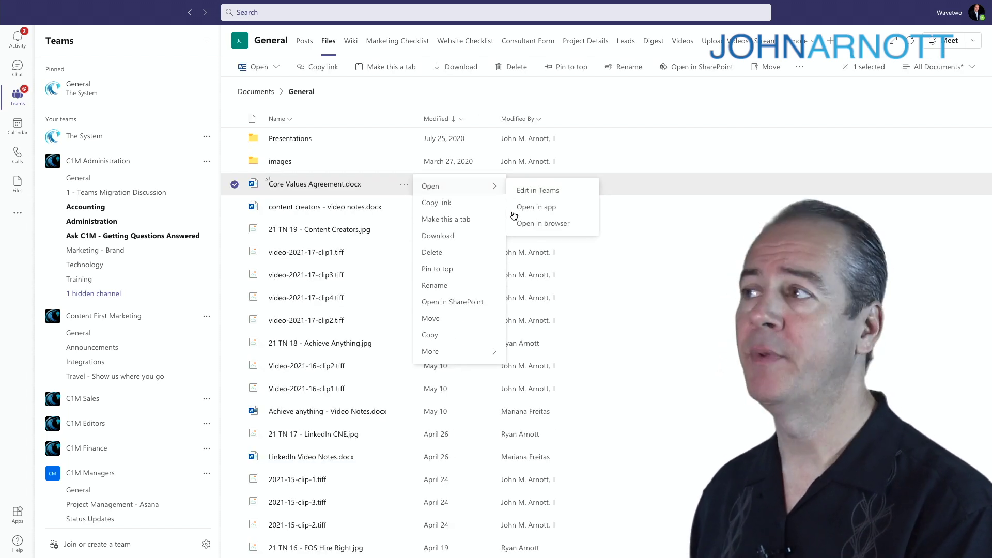
click(537, 208)
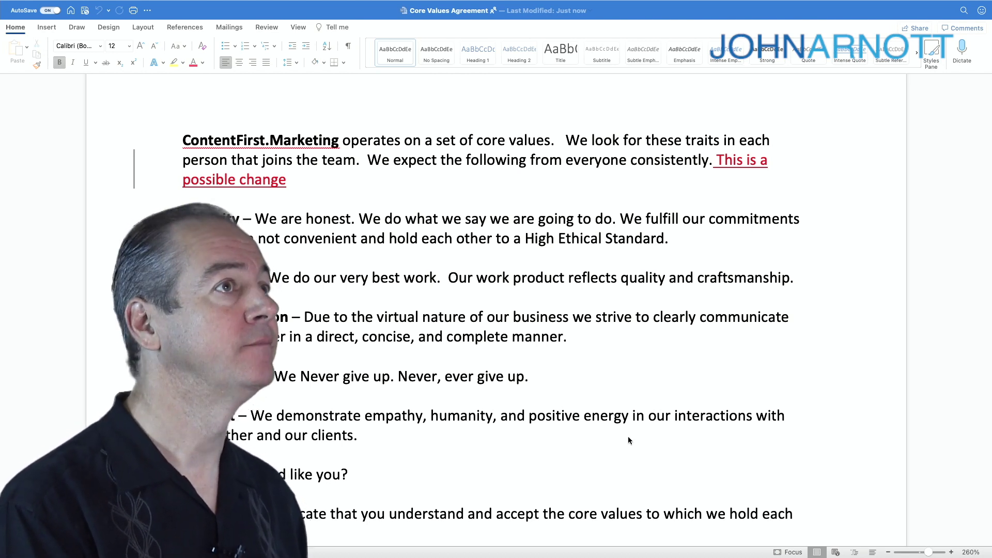
Set the sharing link for anyone with the link to open in review mode only, and copy that link
click(914, 18)
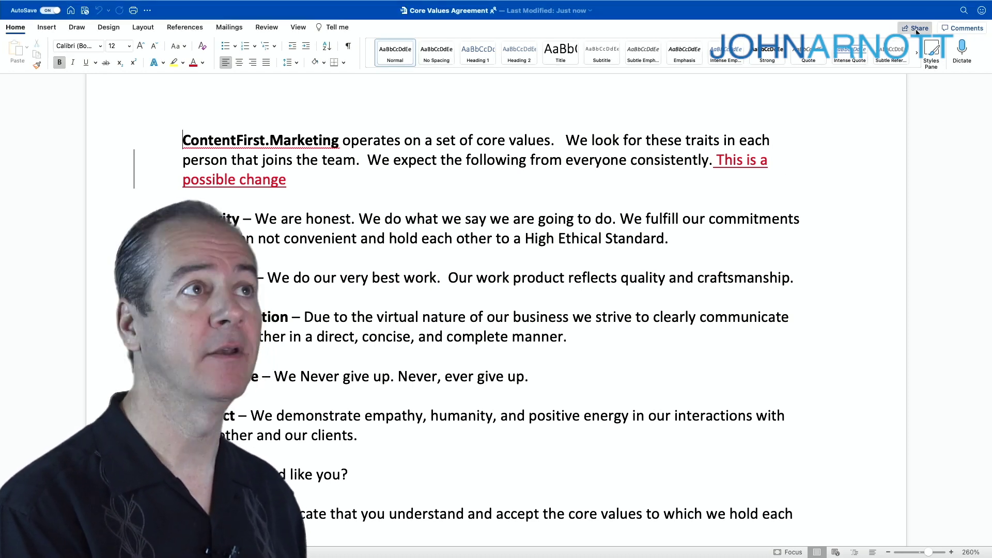
click(917, 29)
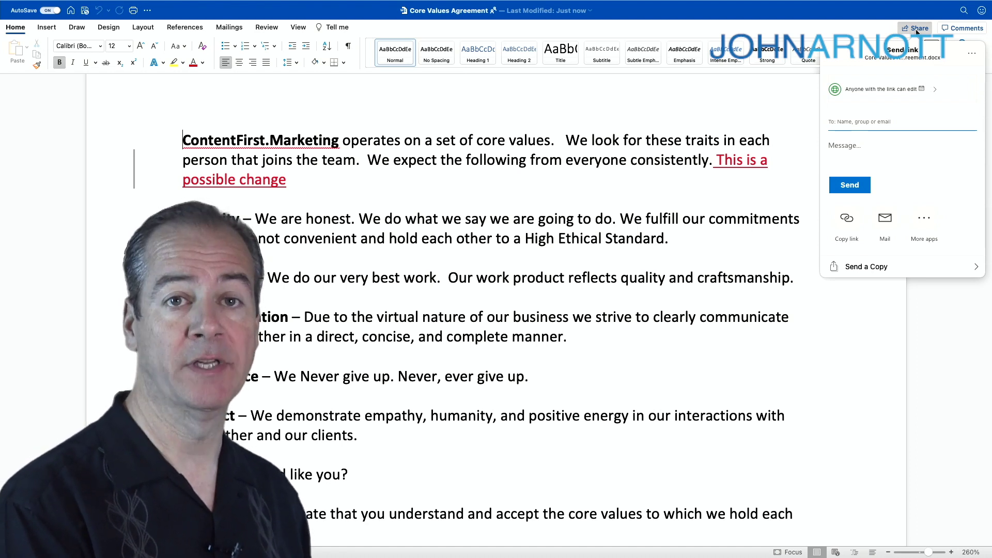
click(934, 90)
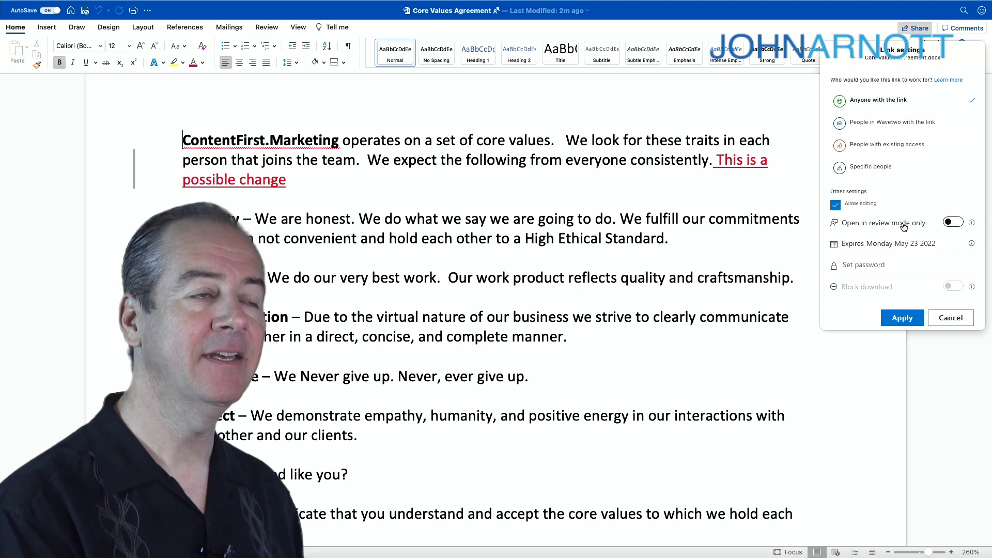
click(956, 223)
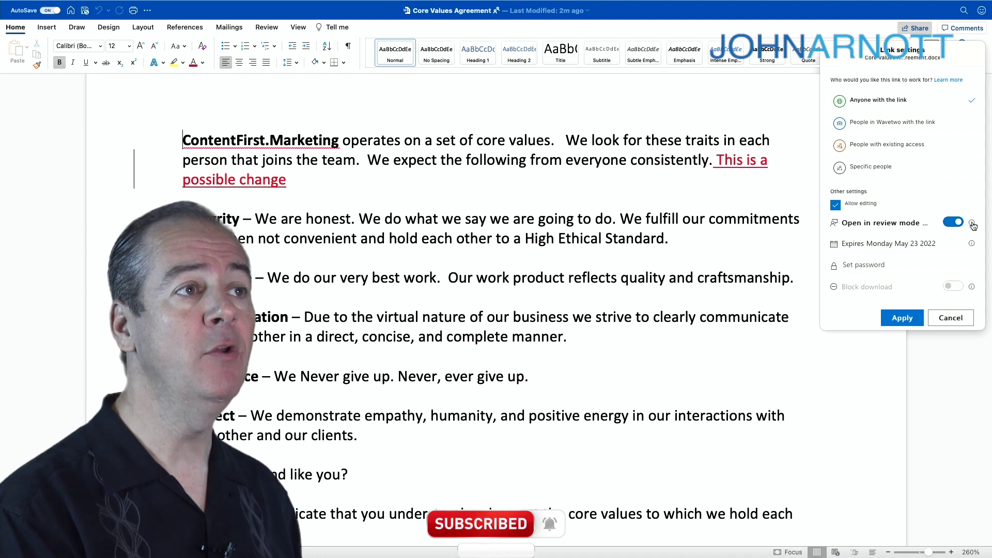
mouse_move(973, 225)
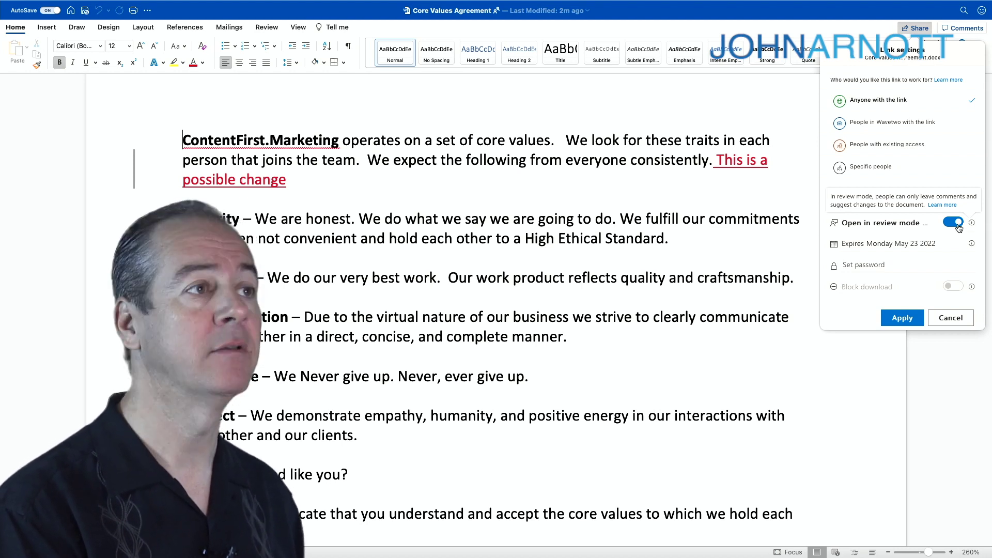
mouse_move(973, 248)
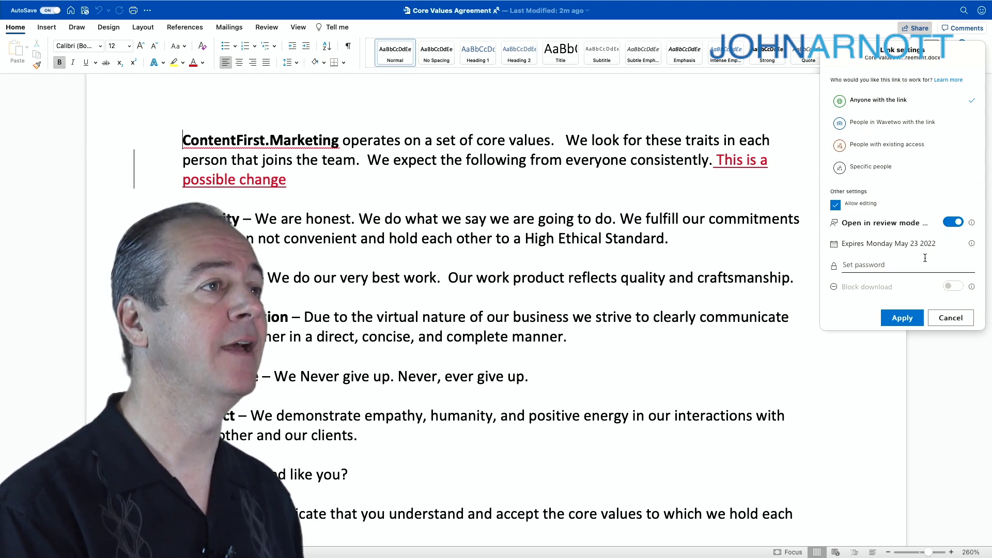
click(903, 317)
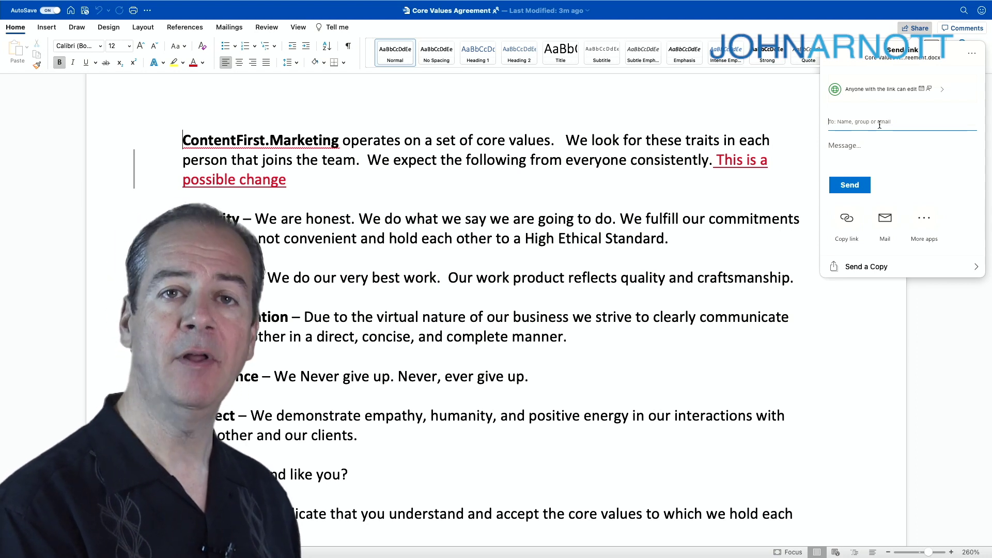
click(861, 120)
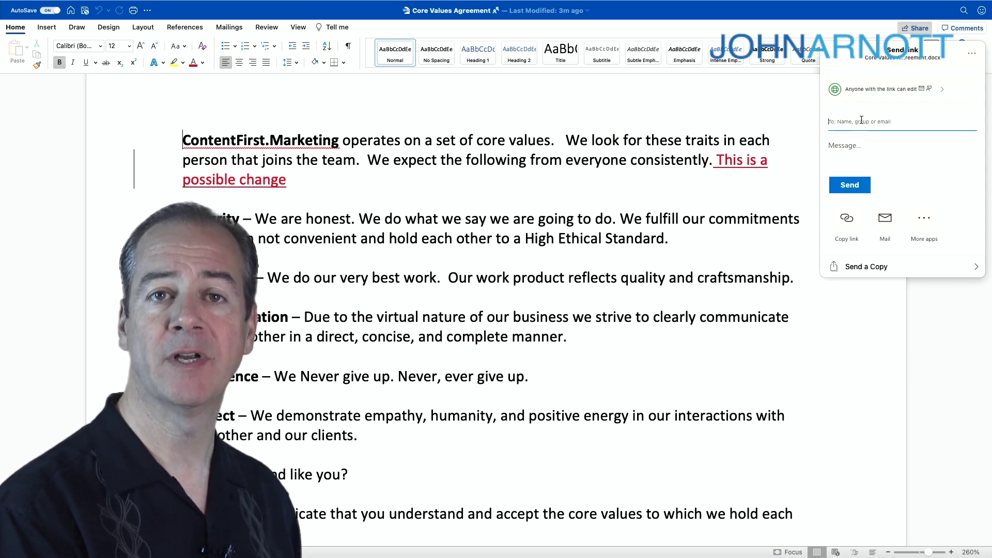
click(848, 221)
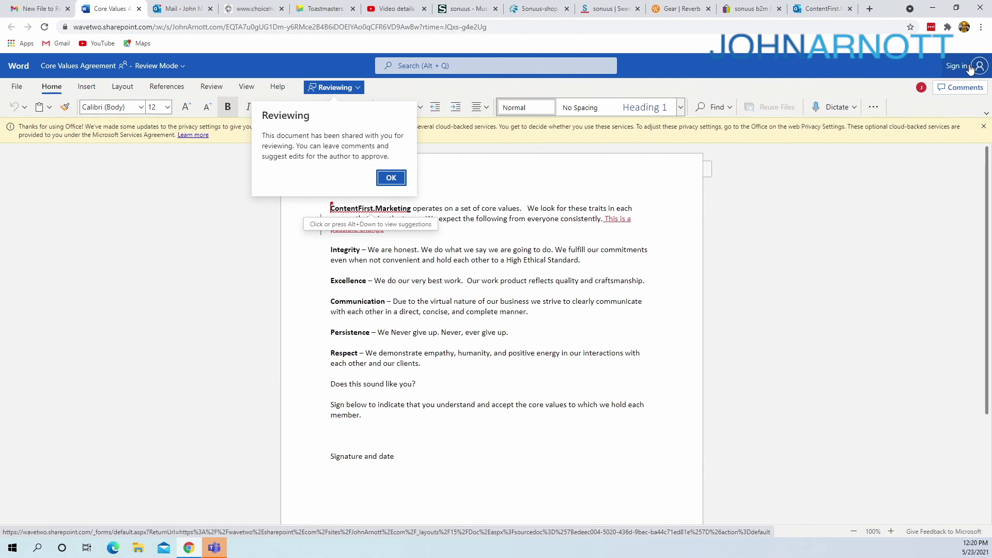
In the shared document in the browser, suggest deleting ". This is a possible change" from the first paragraph and open the comments
click(391, 178)
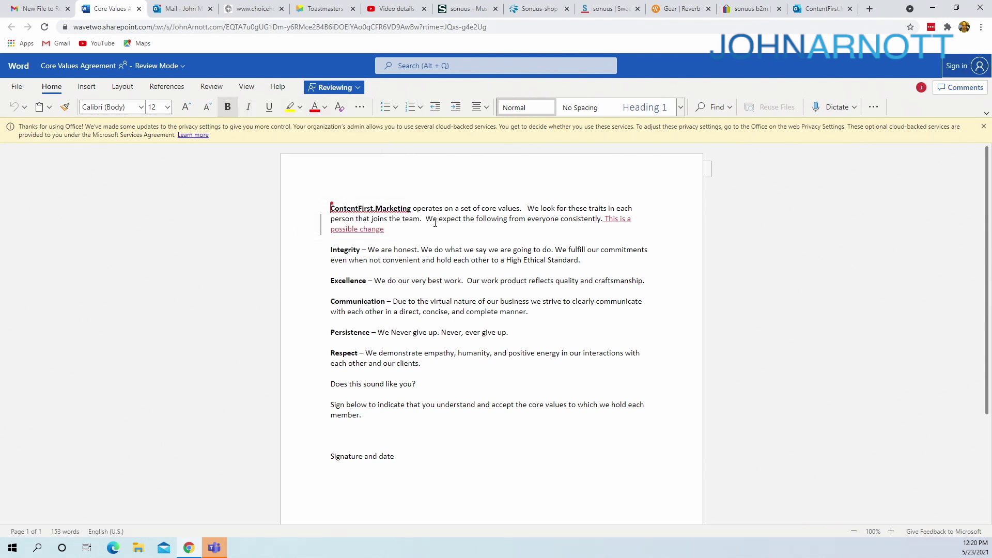
shift+click(602, 221)
key(Delete)
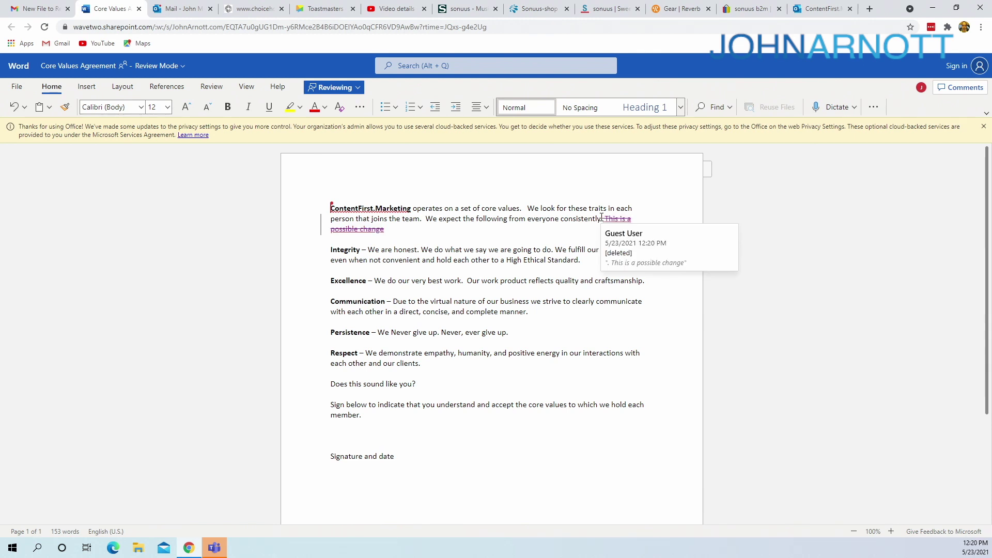
click(961, 88)
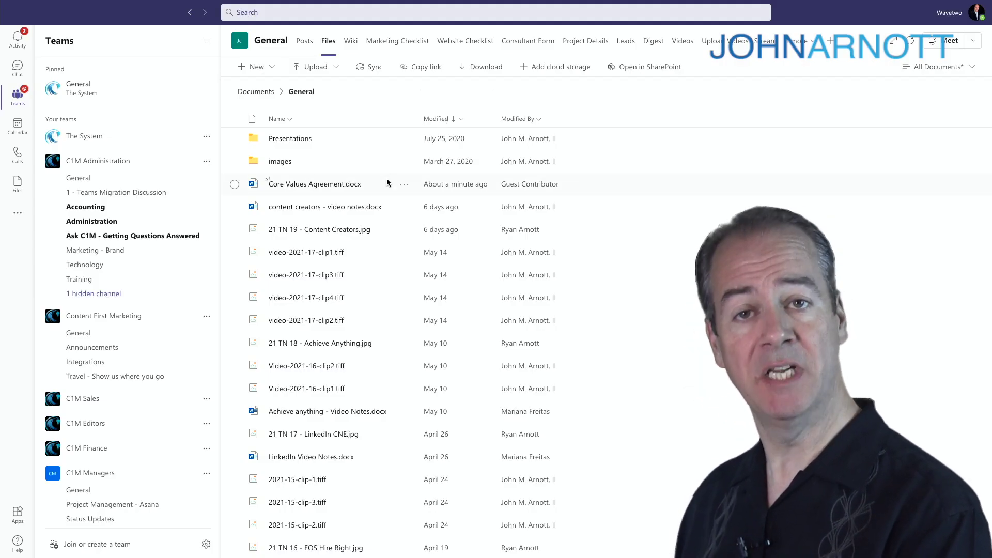
Switch back to Teams, reopen Core Values Agreement.docx for editing there, and examine the guest's tracked deletion
click(404, 184)
mouse_move(465, 186)
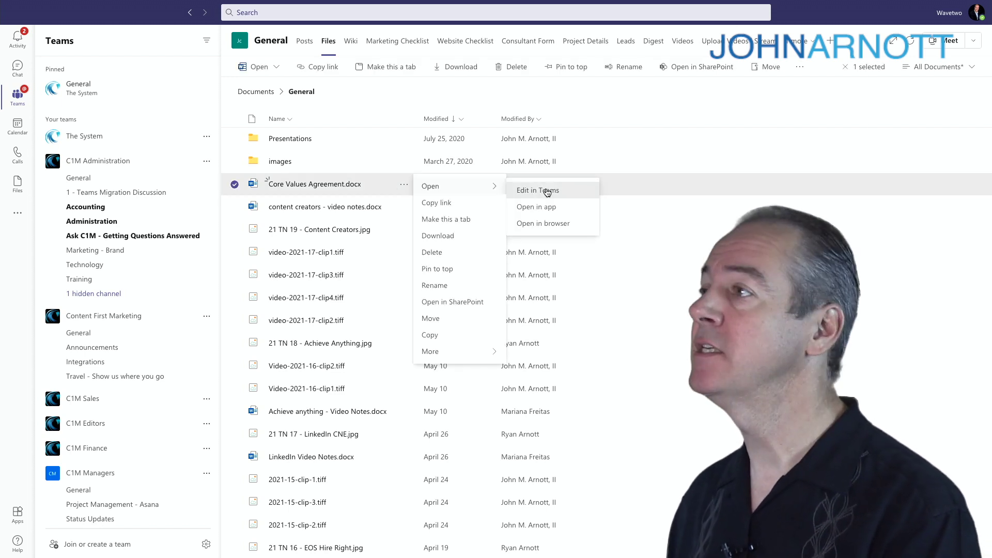
click(547, 191)
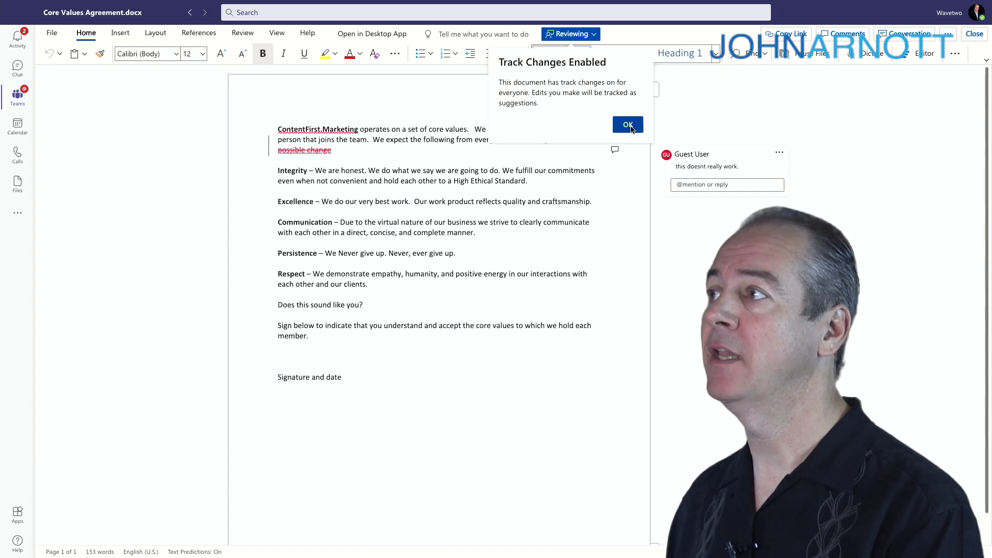
click(628, 125)
mouse_move(560, 139)
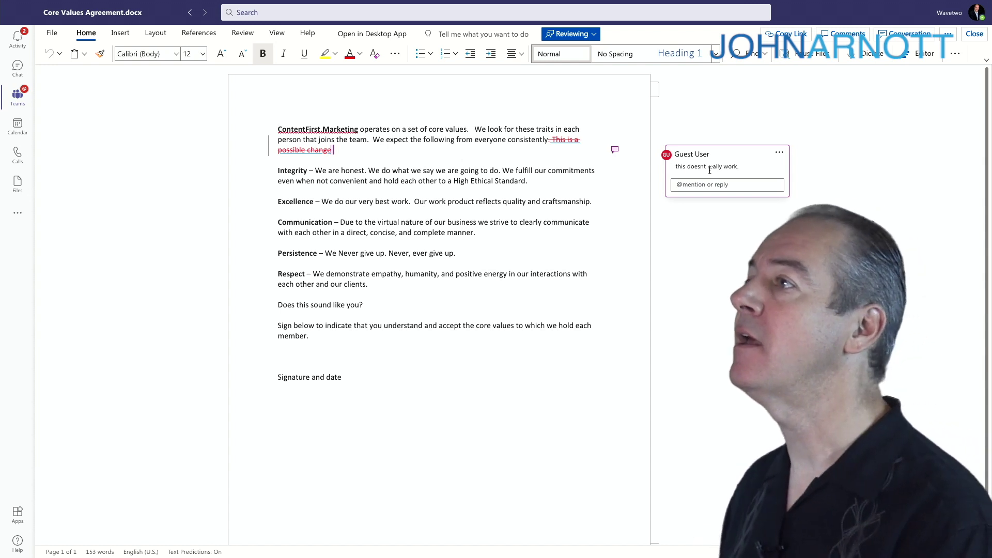
Accept the tracked deletion of the sentence "This is a possible change" in the first paragraph
click(242, 33)
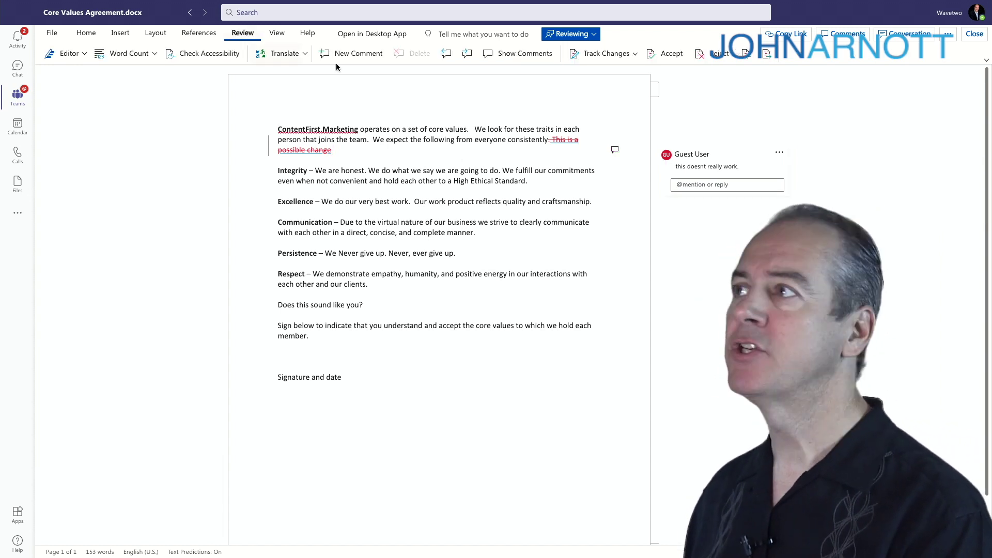
click(671, 54)
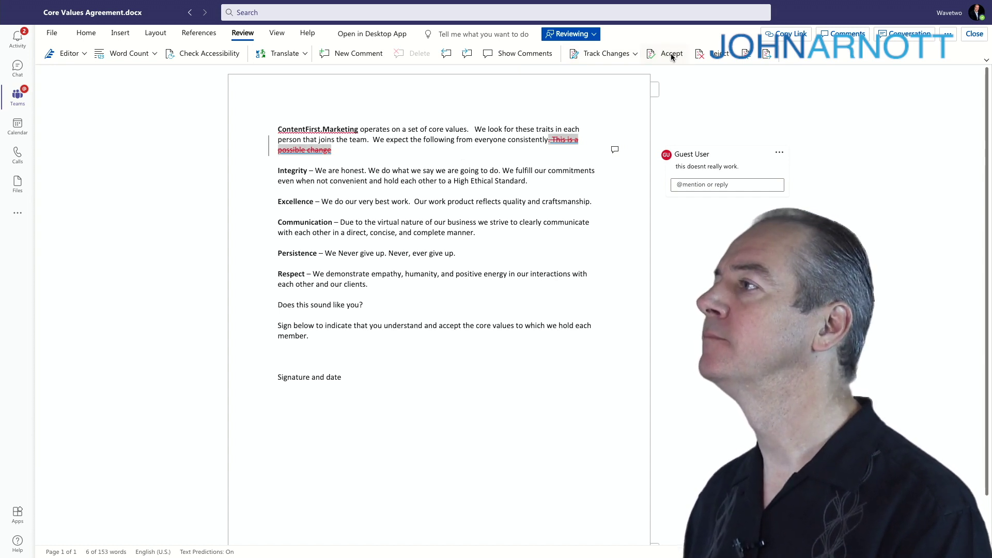
click(671, 54)
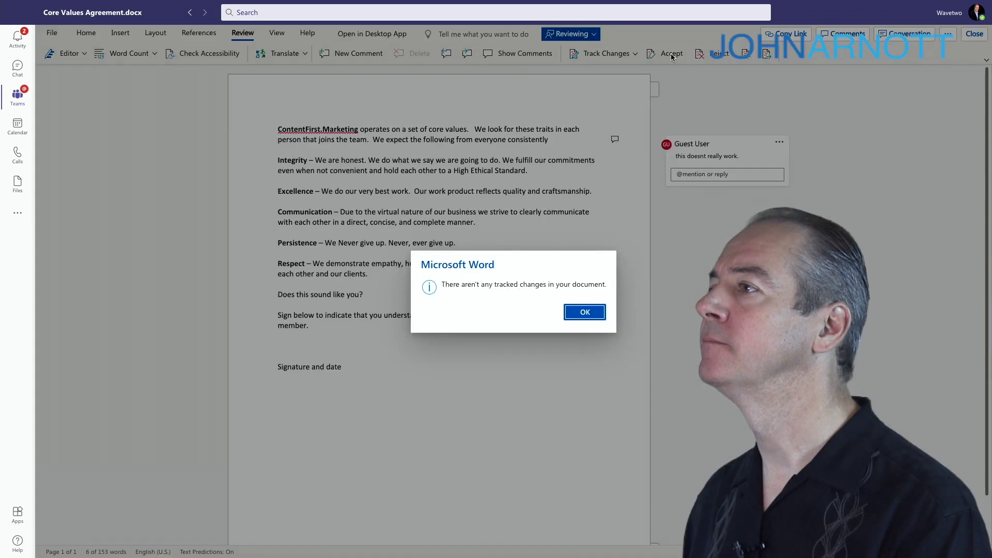
click(586, 310)
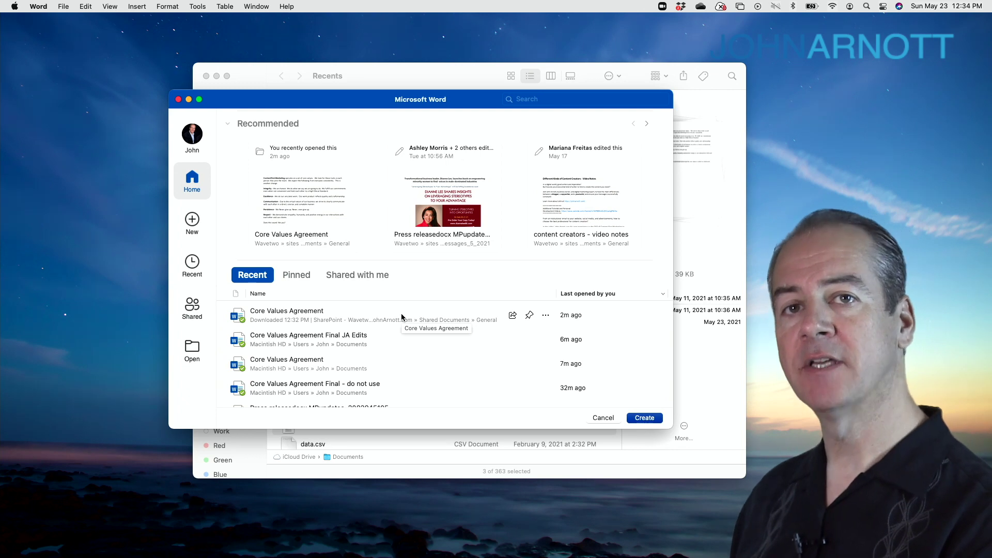
Open the recent SharePoint copy of Core Values Agreement and set up Combine Documents with Core Values Agreement.docx from Downloads as the original
double_click(402, 317)
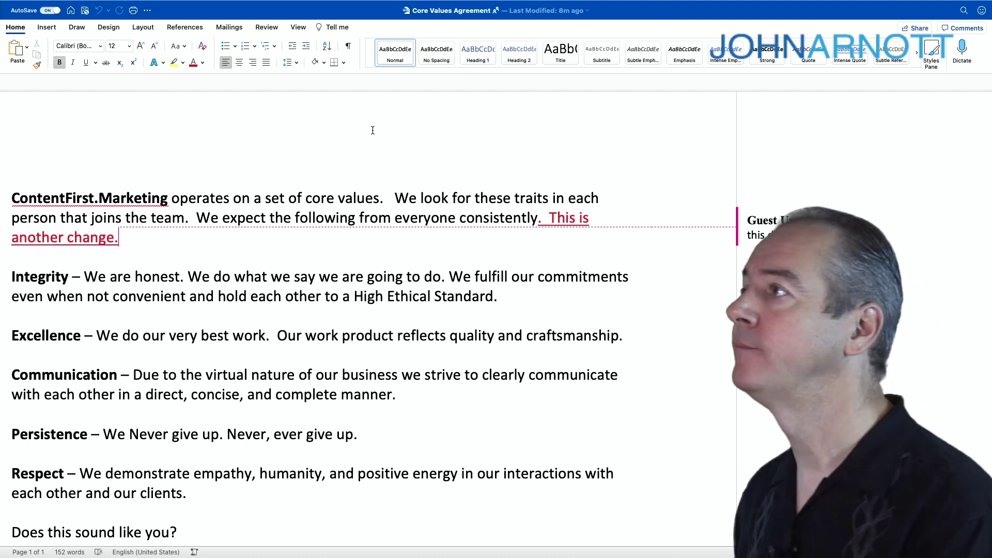
click(259, 28)
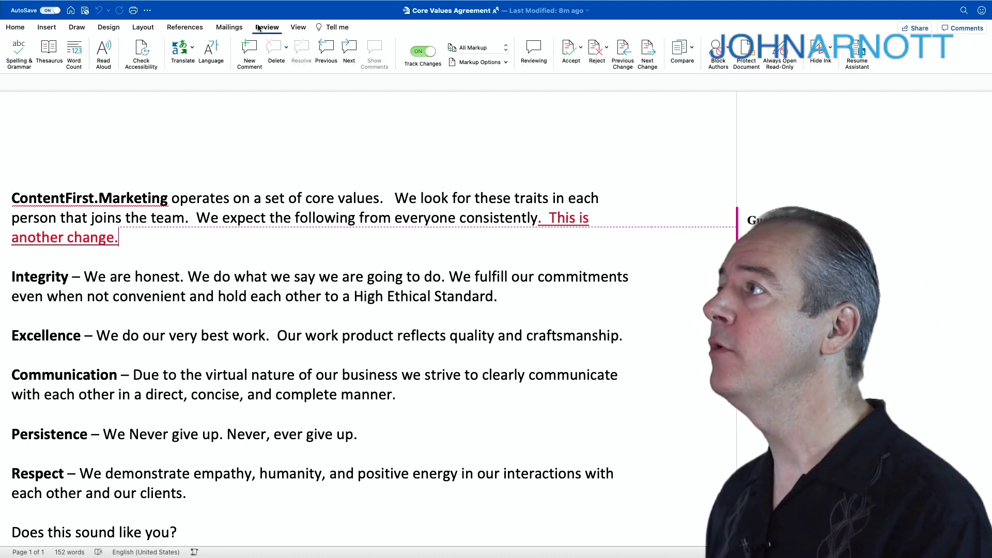
click(689, 47)
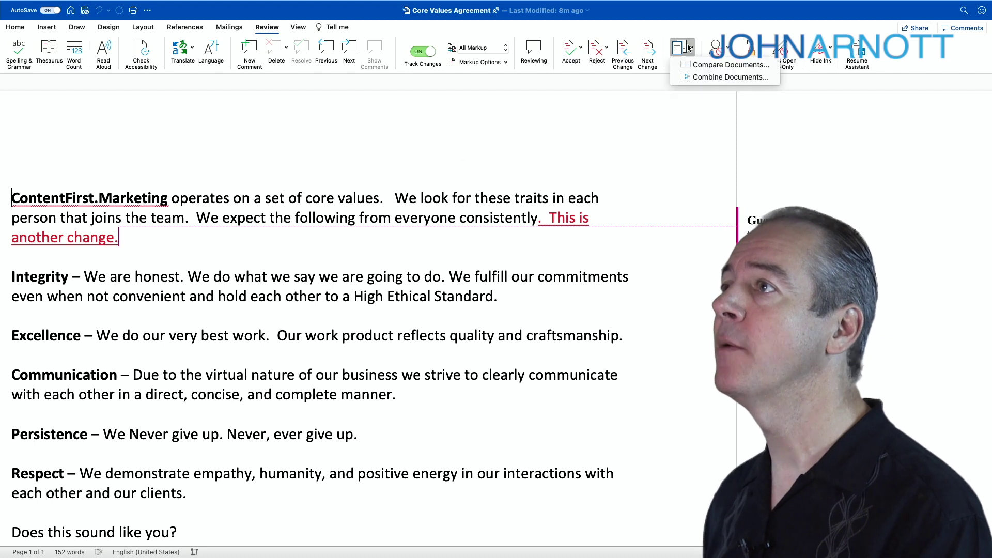
click(712, 78)
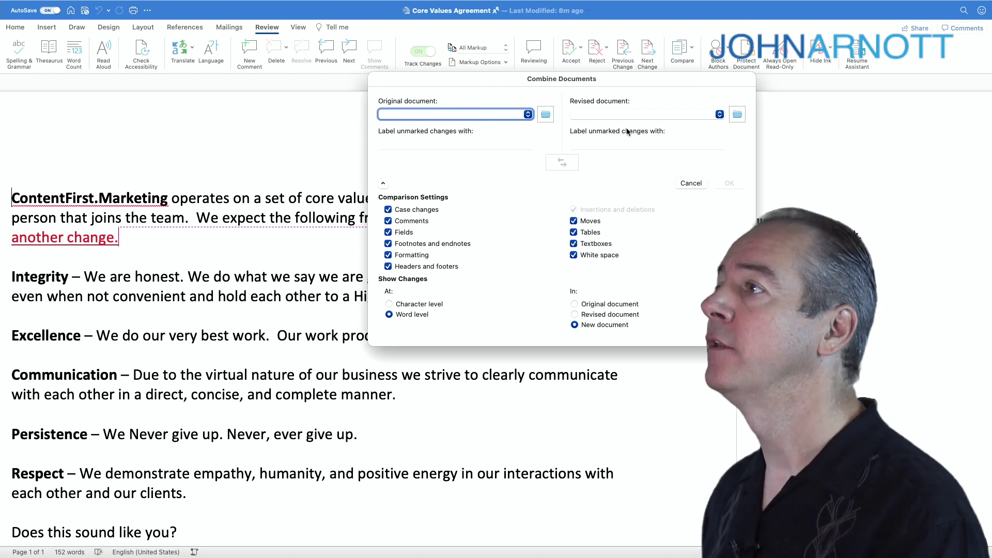
click(528, 114)
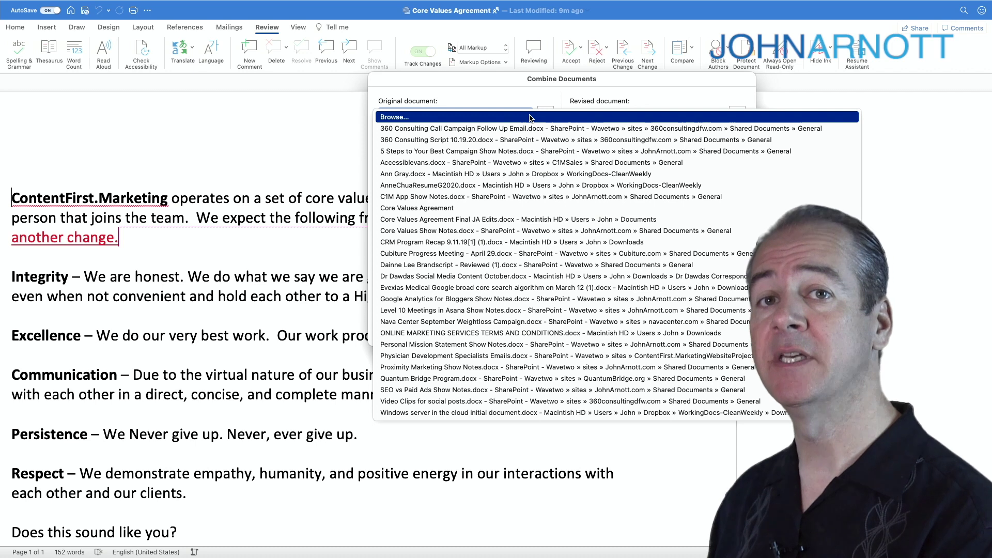
click(530, 117)
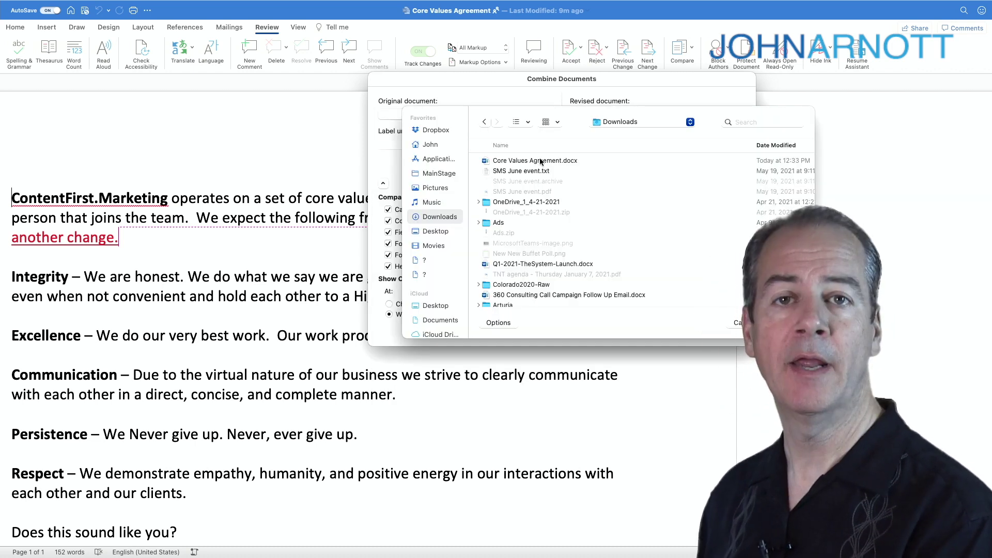
double_click(540, 160)
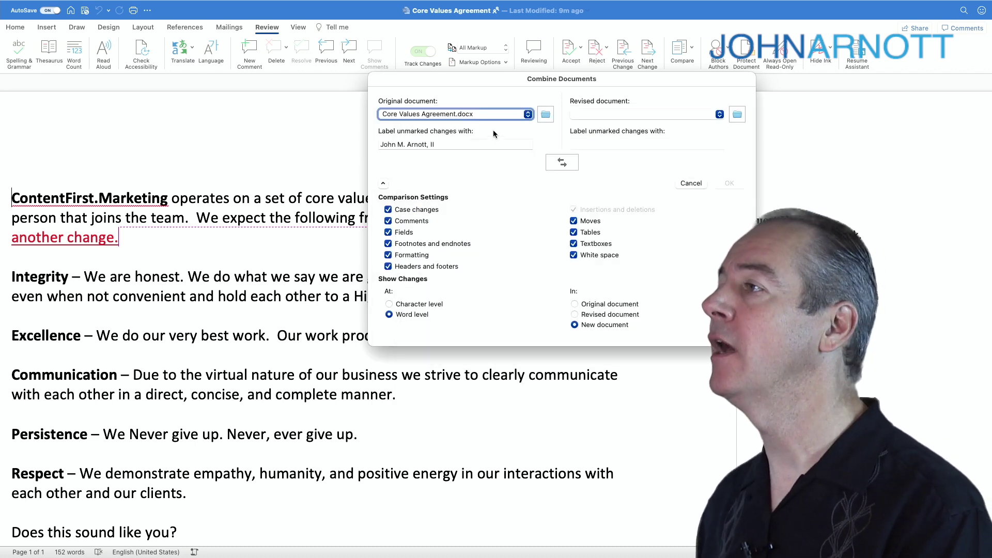
Choose Core Values Agreement Final JA Edits.docx as the revised document and combine both versions into a new document
click(711, 115)
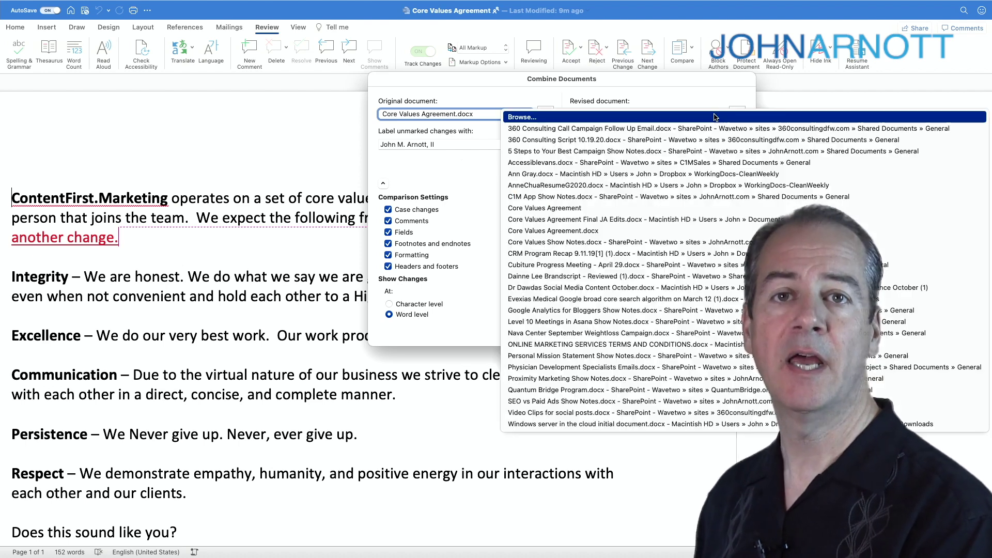
click(543, 219)
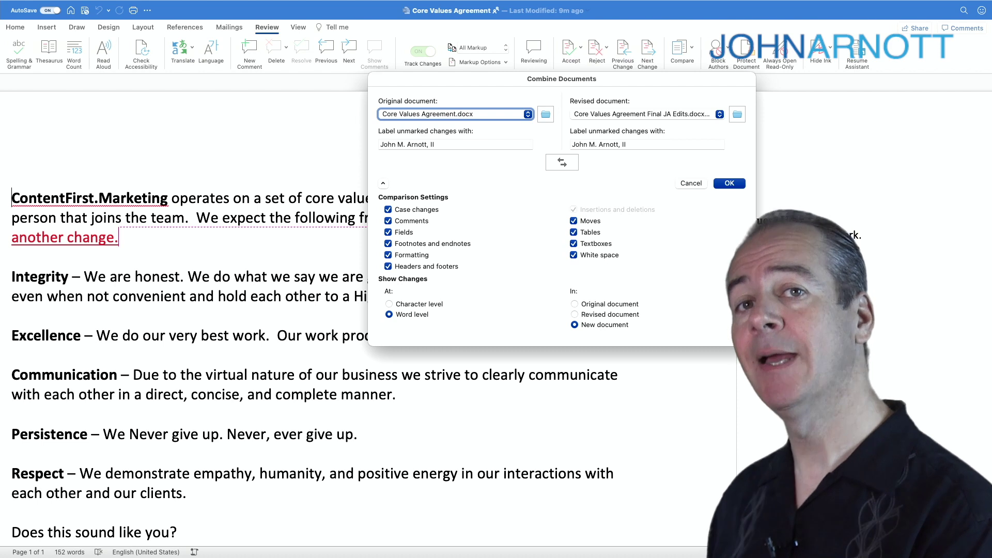
click(731, 185)
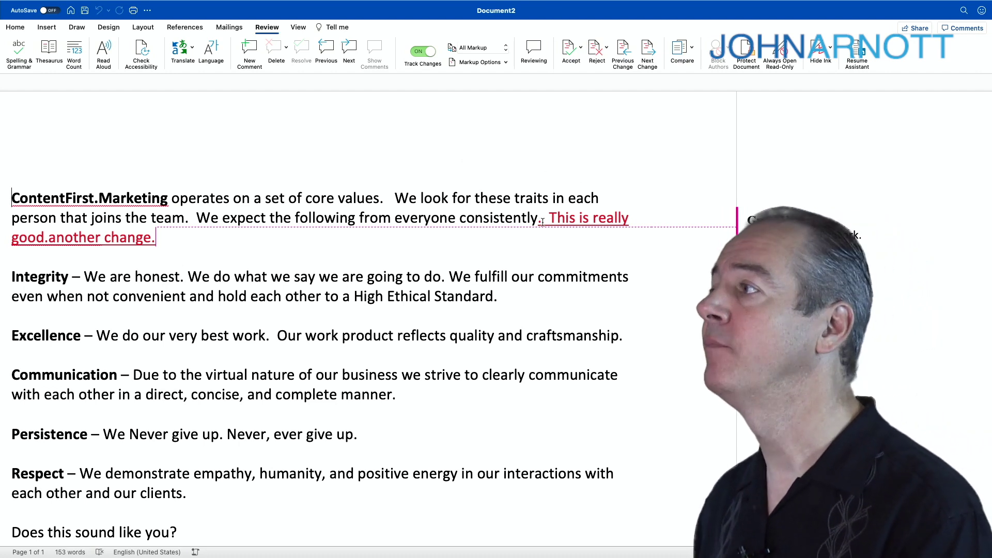
Examine the first paragraph's tracked insertion in the combined document against Core Values Agreement and Core Values Agreement Final JA Edits
mouse_move(543, 222)
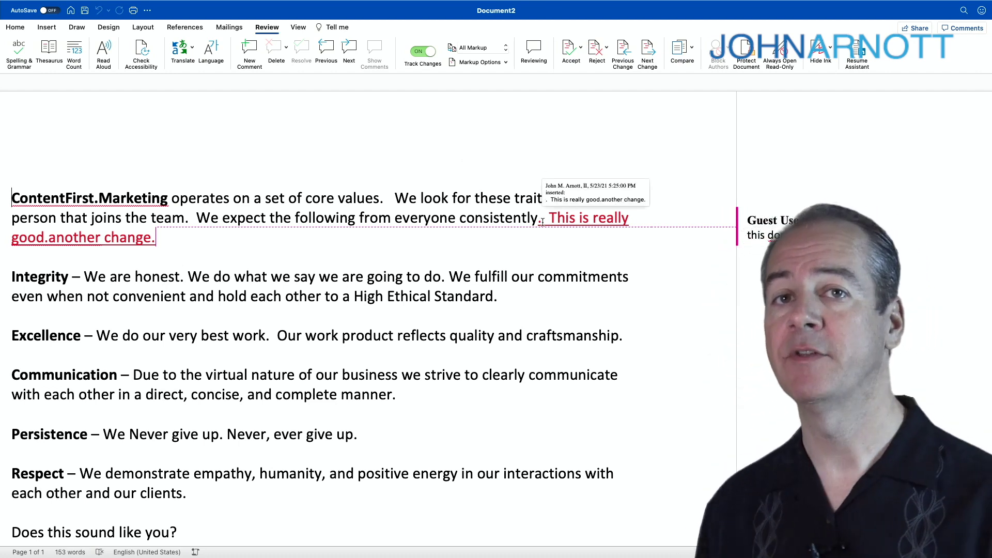
key(ctrl+Left)
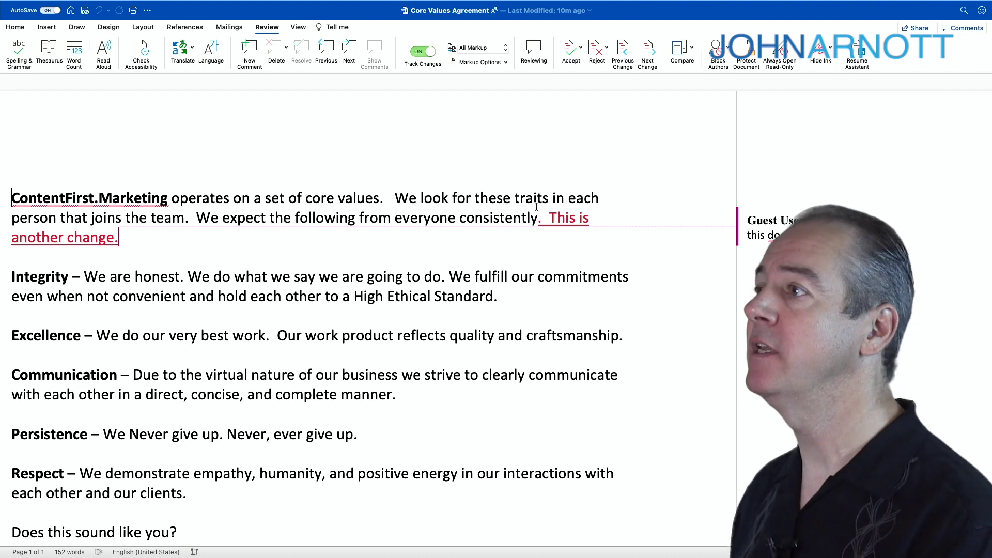
key(ctrl+Right)
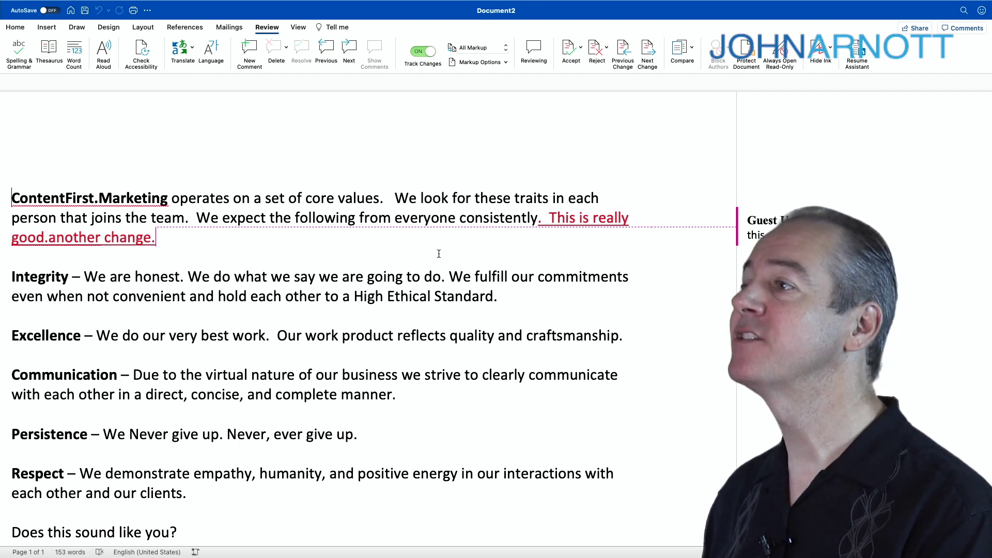
key(ctrl+Left)
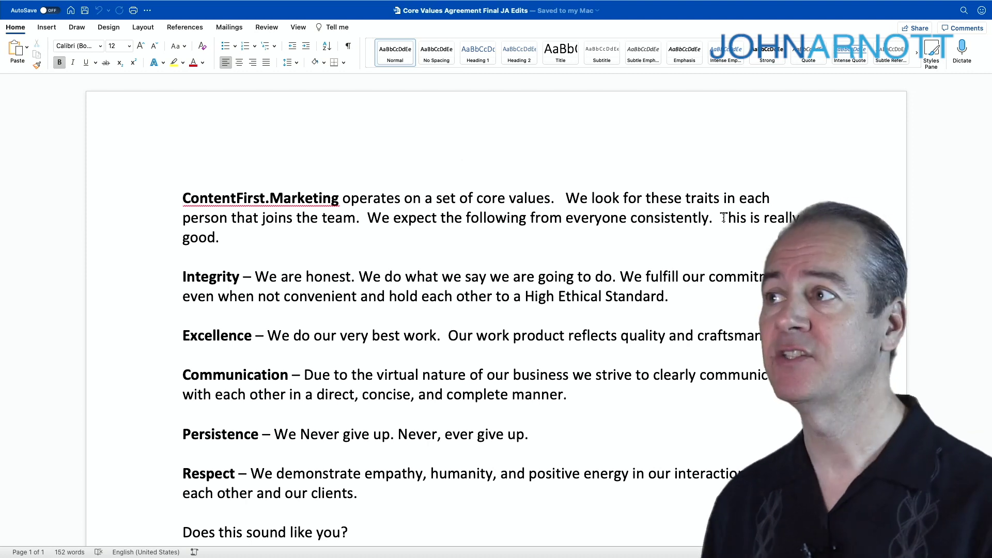
key(ctrl+Right)
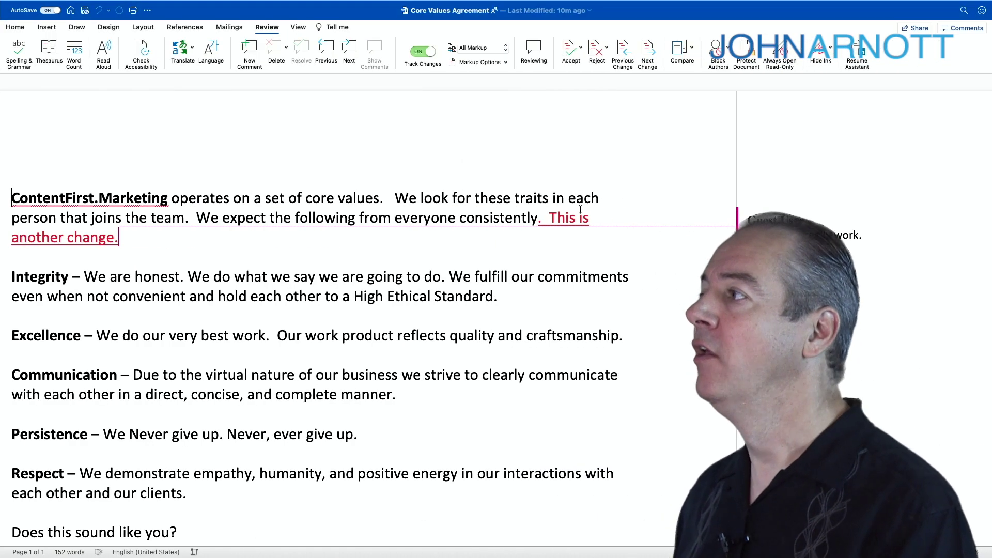
mouse_move(580, 209)
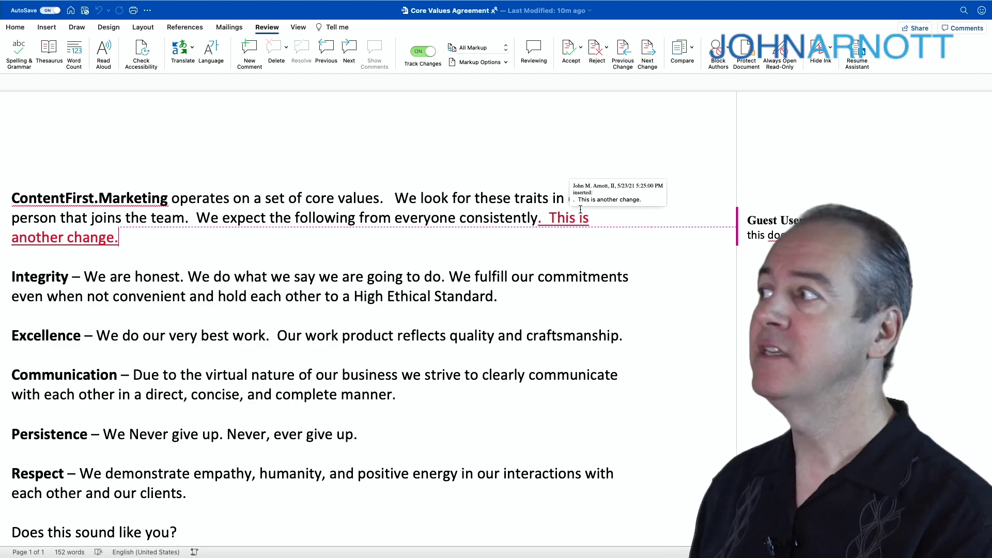
key(ctrl+Left)
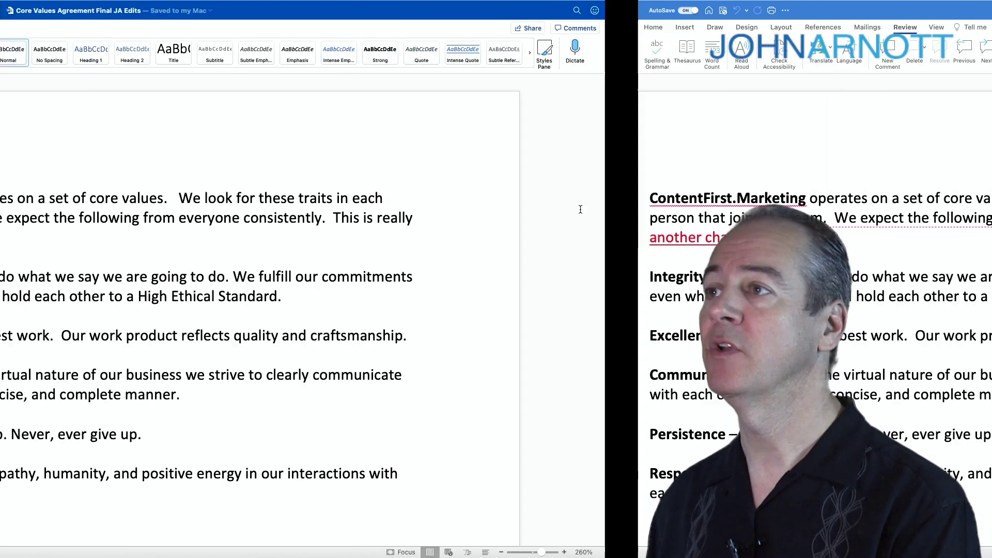
key(ctrl+Left)
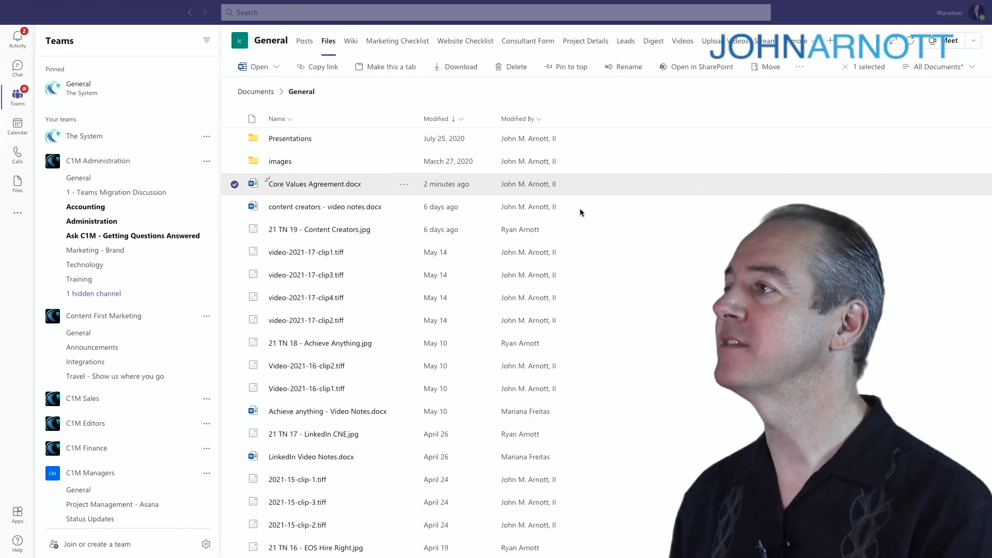
Save the combined document as Core Values Agreement.docx in Downloads, replacing the existing file
key(ctrl+Left)
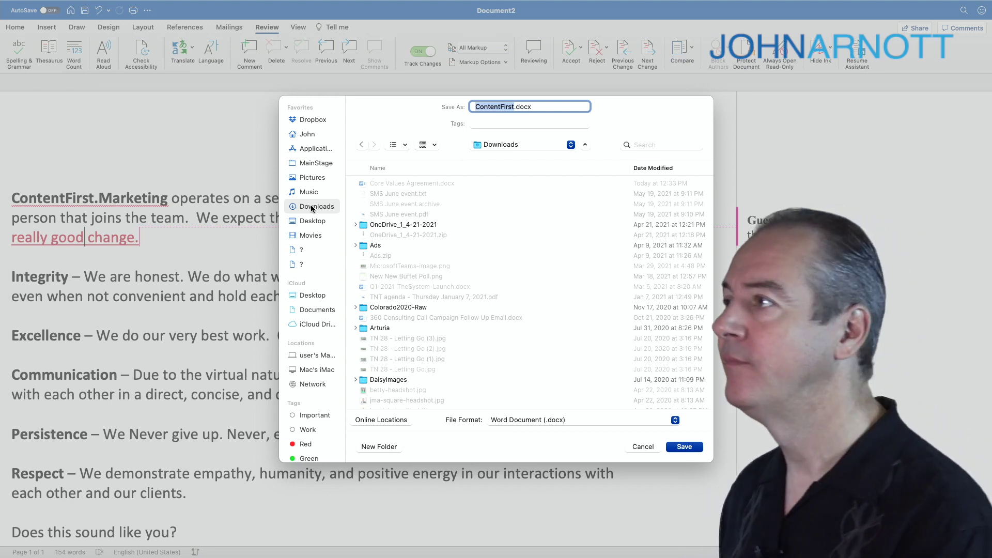
click(379, 183)
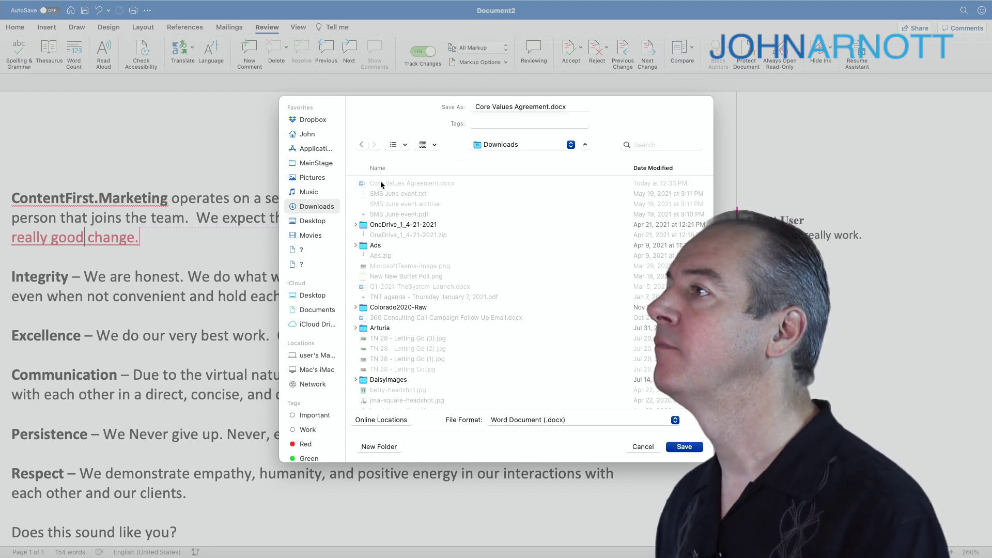
click(684, 447)
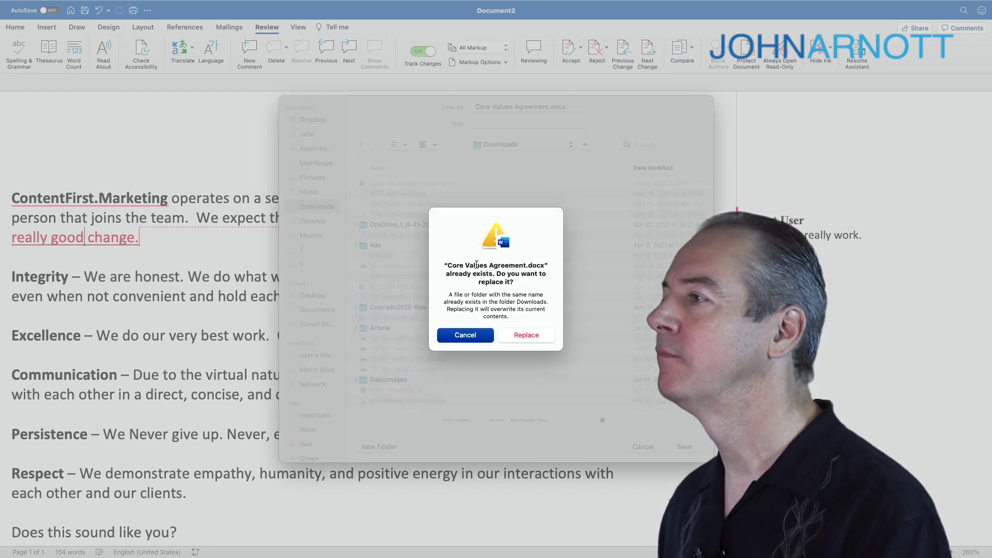
click(526, 336)
Switch to Teams and upload Core Values Agreement.docx from Downloads to the General channel's files, replacing the existing copy
key(ctrl+Right)
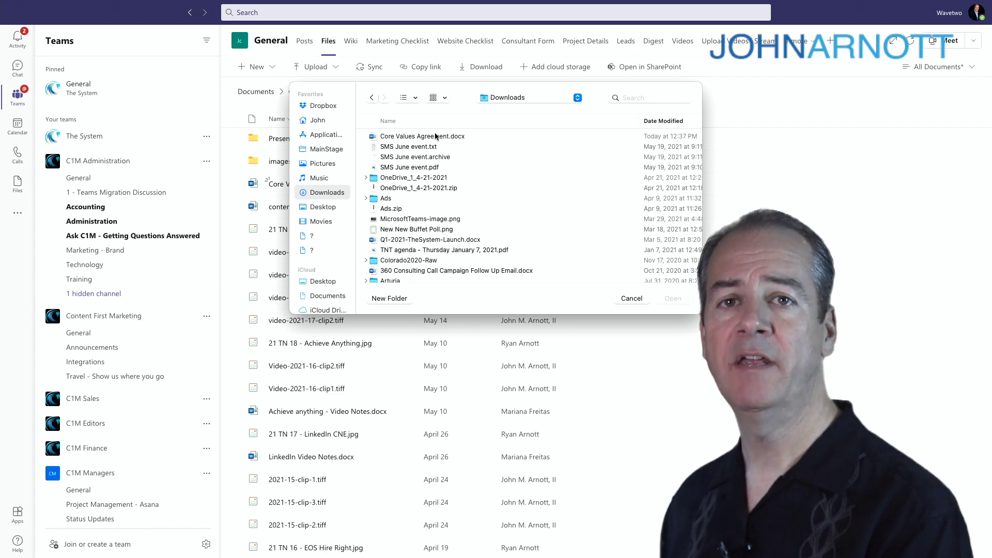
double_click(430, 137)
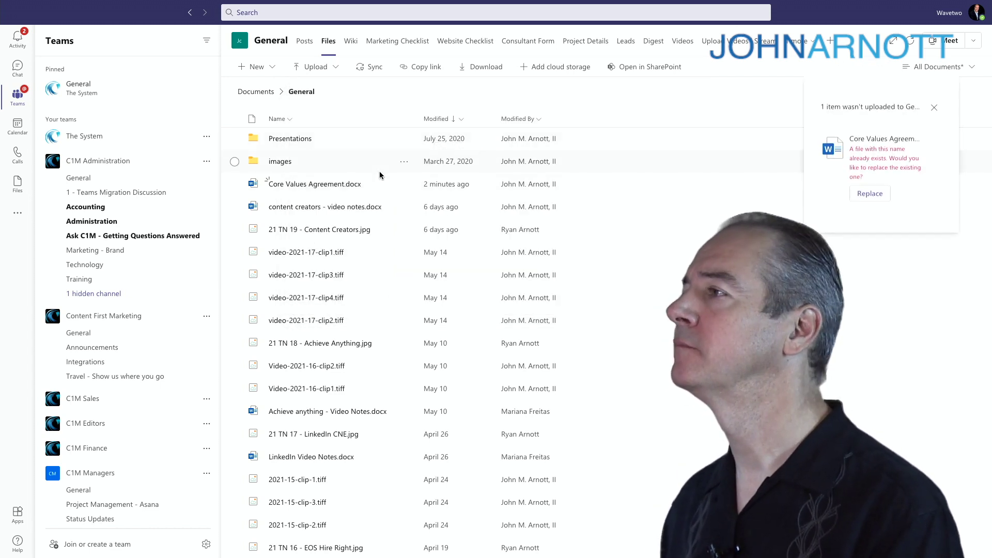
click(876, 196)
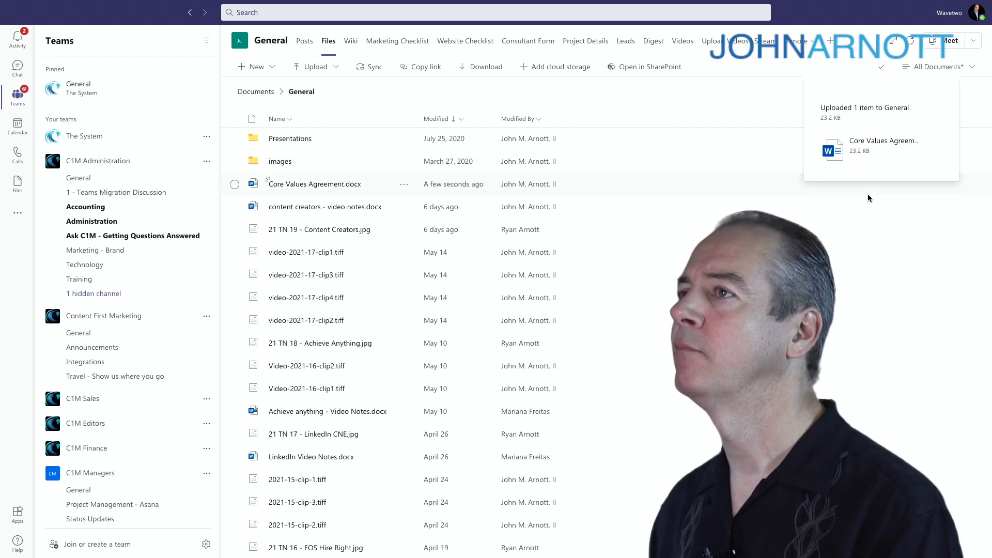